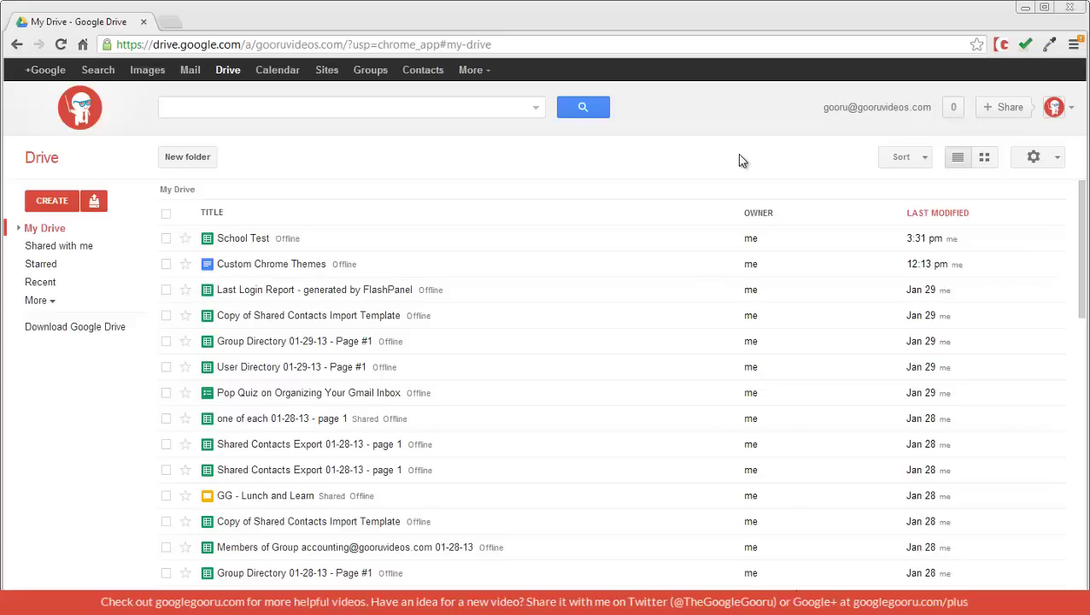
Search Drive for the exact phrase "spotlight video" and open the Gooru meeting notes result
click(427, 110)
text("spotlight video")
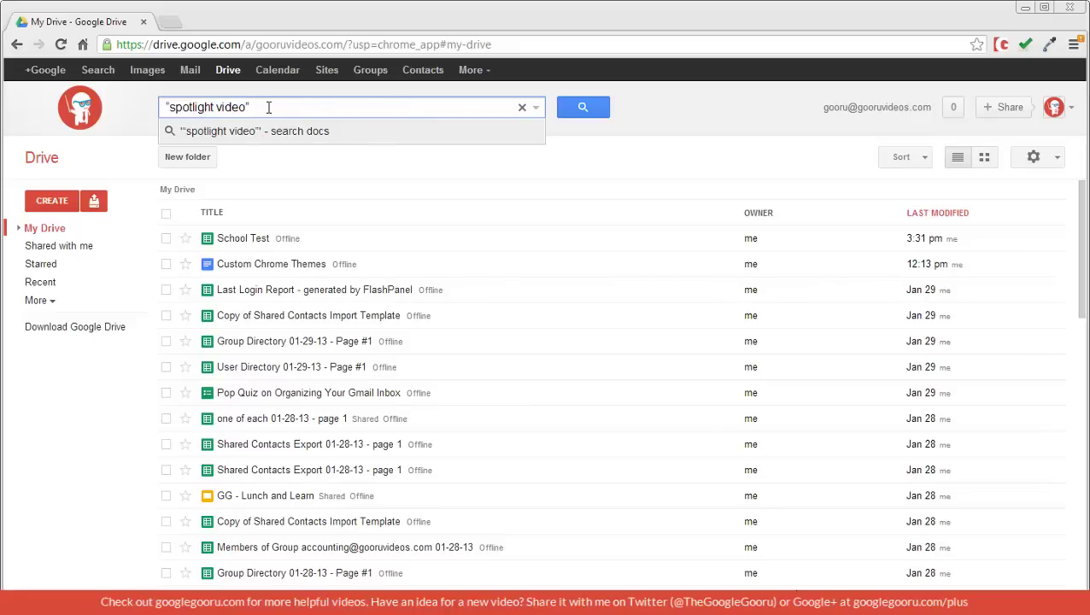
key(Return)
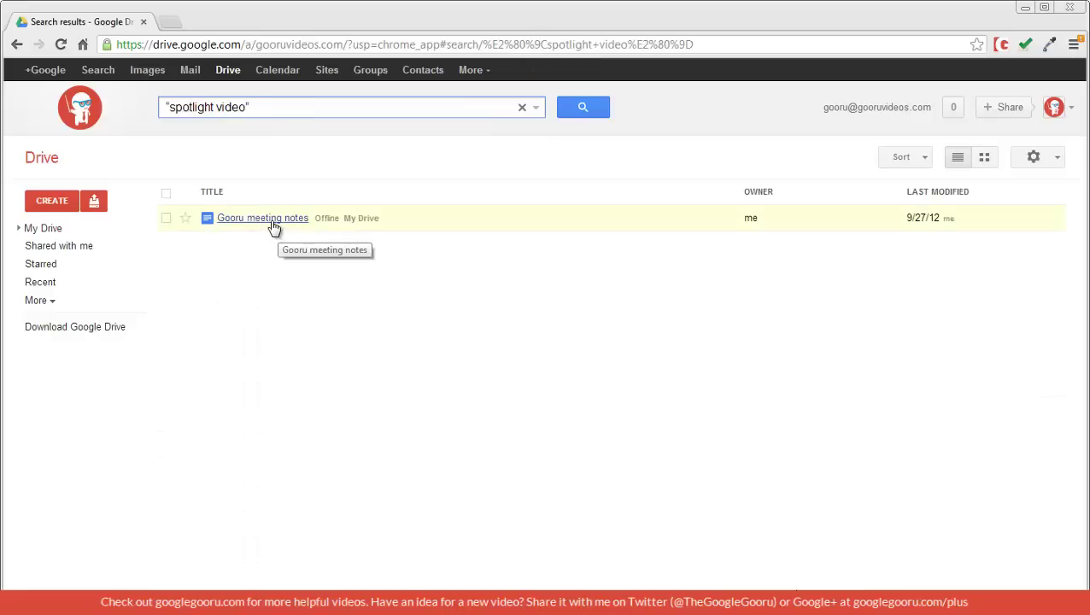
click(273, 219)
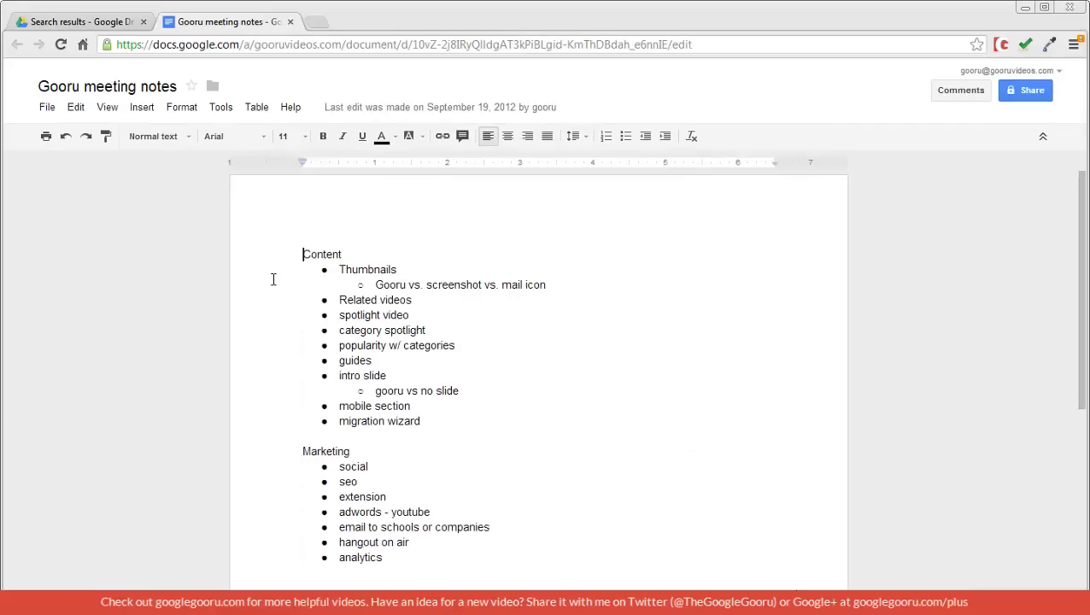
Highlight the spotlight video line in Gooru meeting notes, then close the document tab
triple_click(366, 316)
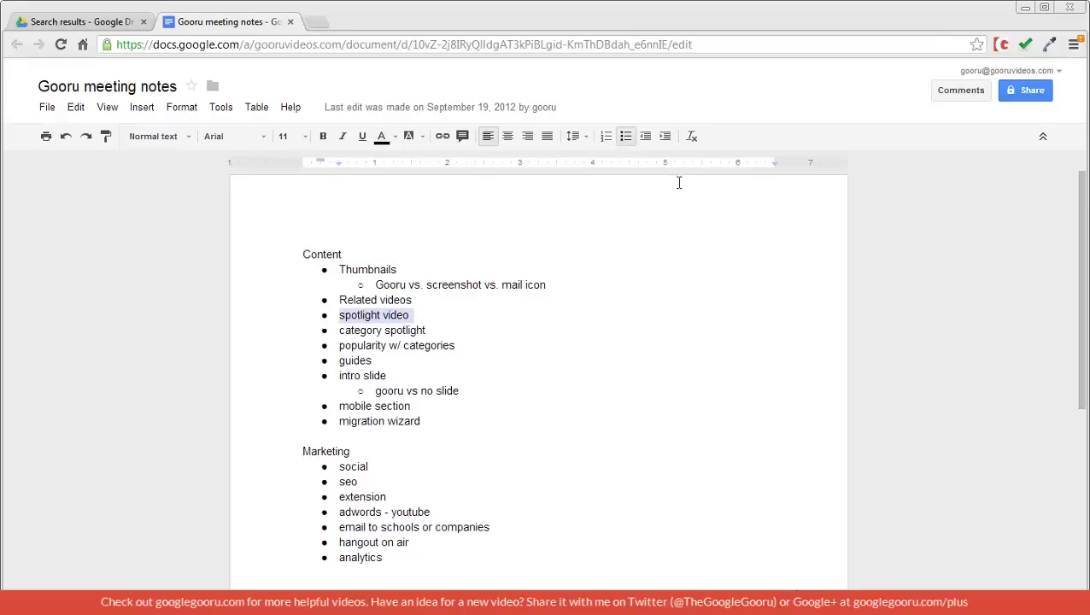
key(ctrl+w)
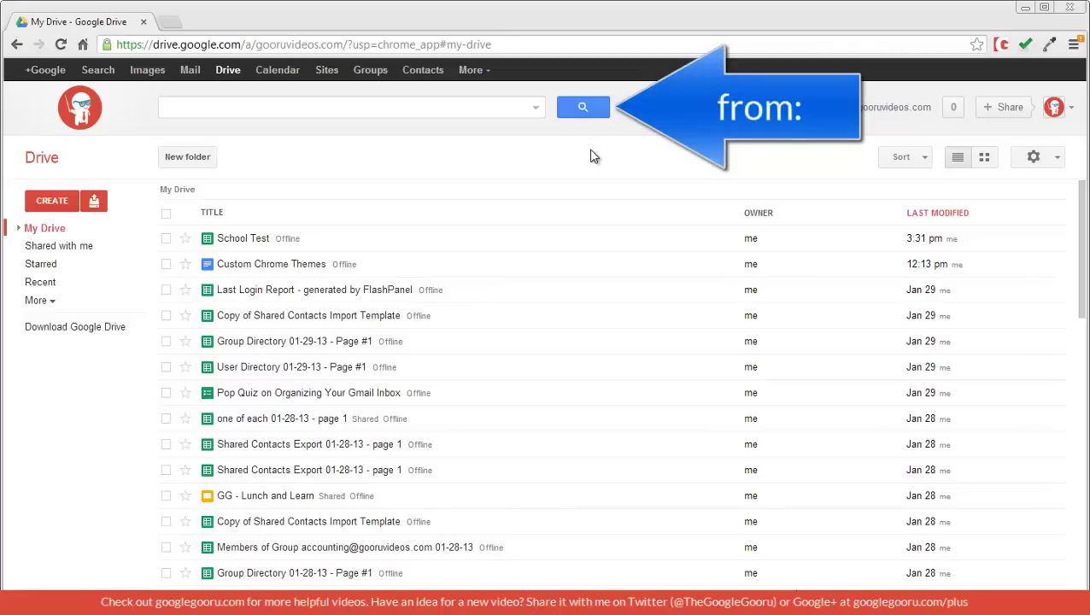
Run a from: search with the colleague's e-mail address and review the owned files
click(285, 105)
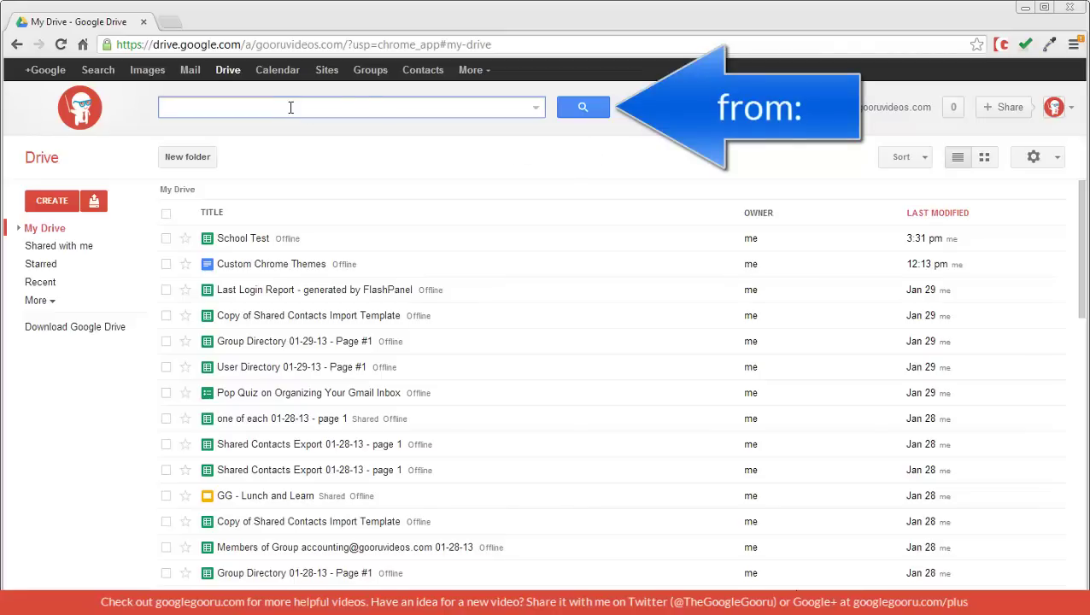
key(ctrl+v)
click(581, 108)
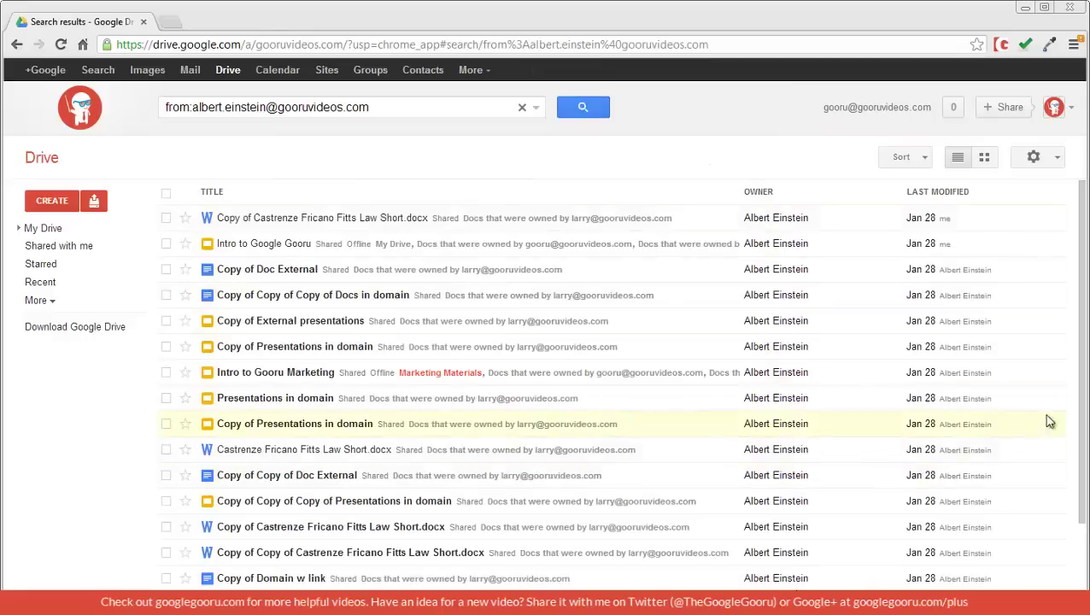
scroll(1060, 413, down, 2)
scroll(664, 214, up, 2)
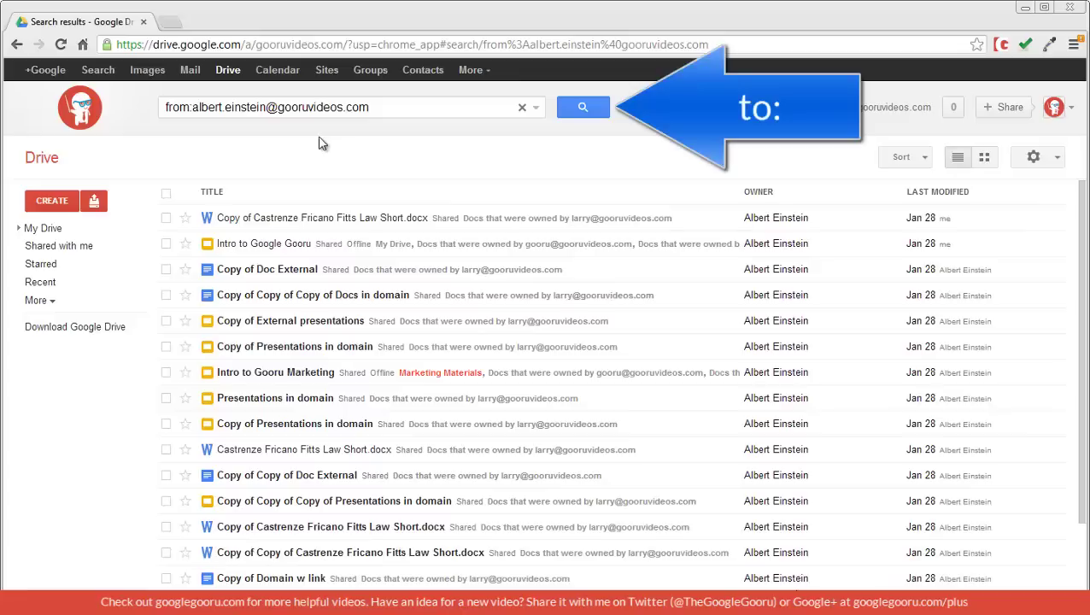
Replace the query with to: plus the colleague's e-mail, run it, then go back to My Drive
click(272, 107)
key(ctrl+a)
key(ctrl+v)
click(582, 110)
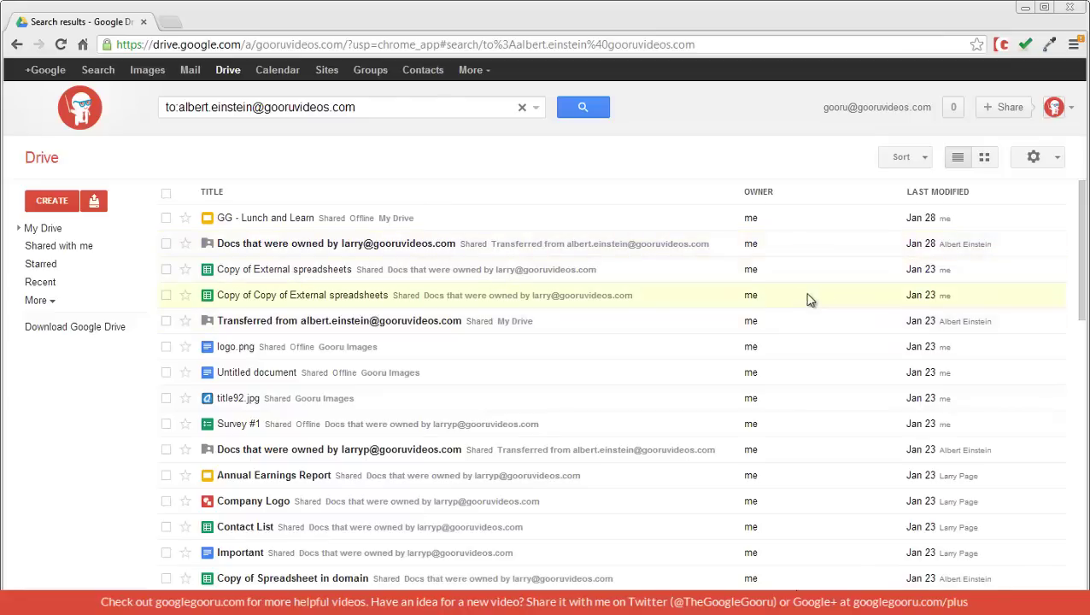
key(alt+Left)
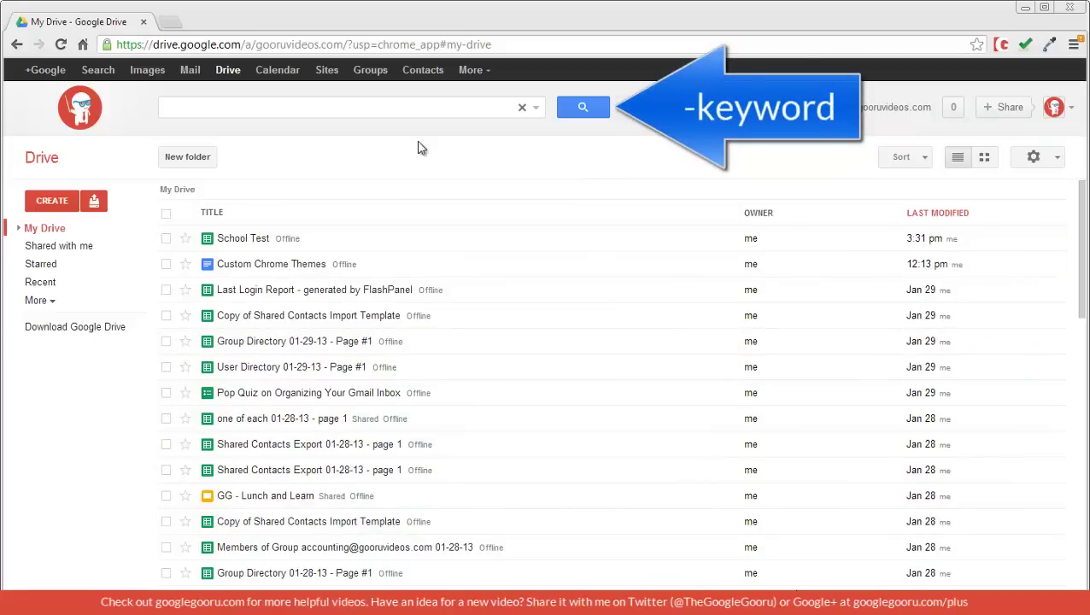
click(365, 109)
text(-directory)
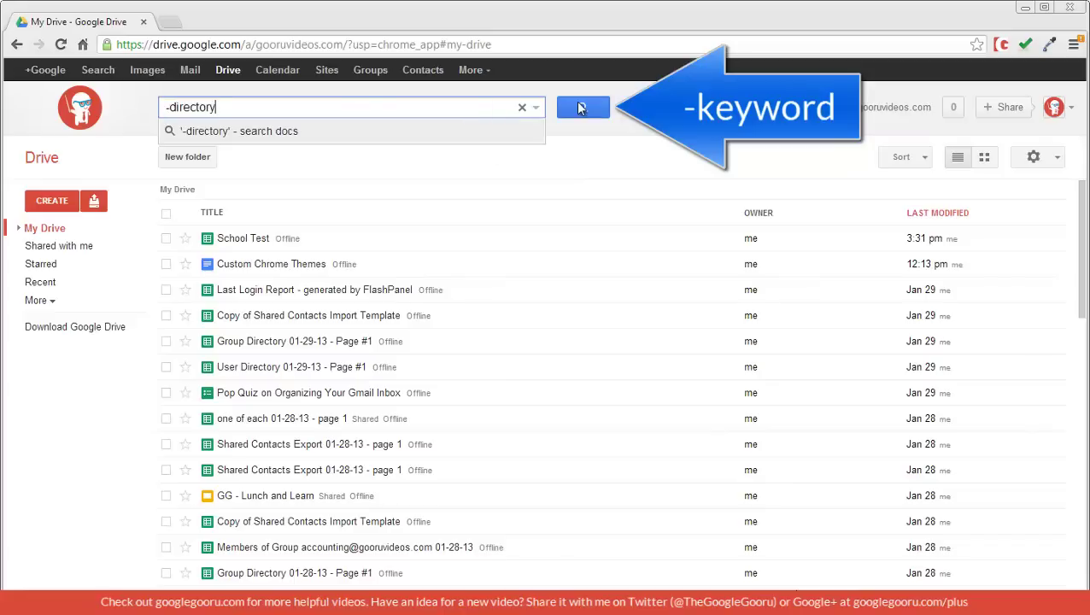
click(576, 101)
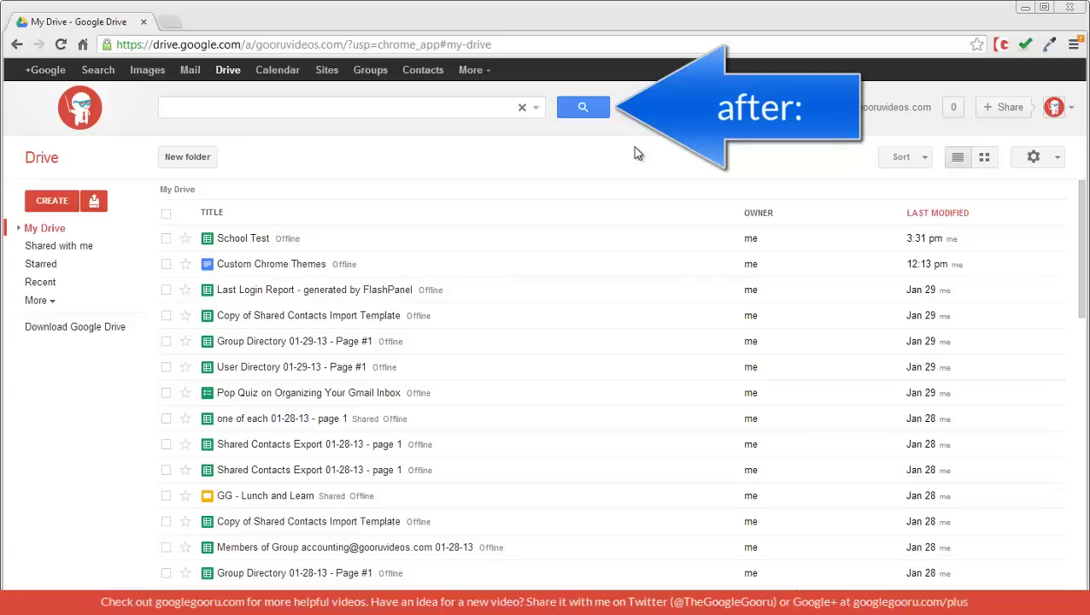
Search Drive for after:2013/01/25 and scroll through the matching files
click(377, 110)
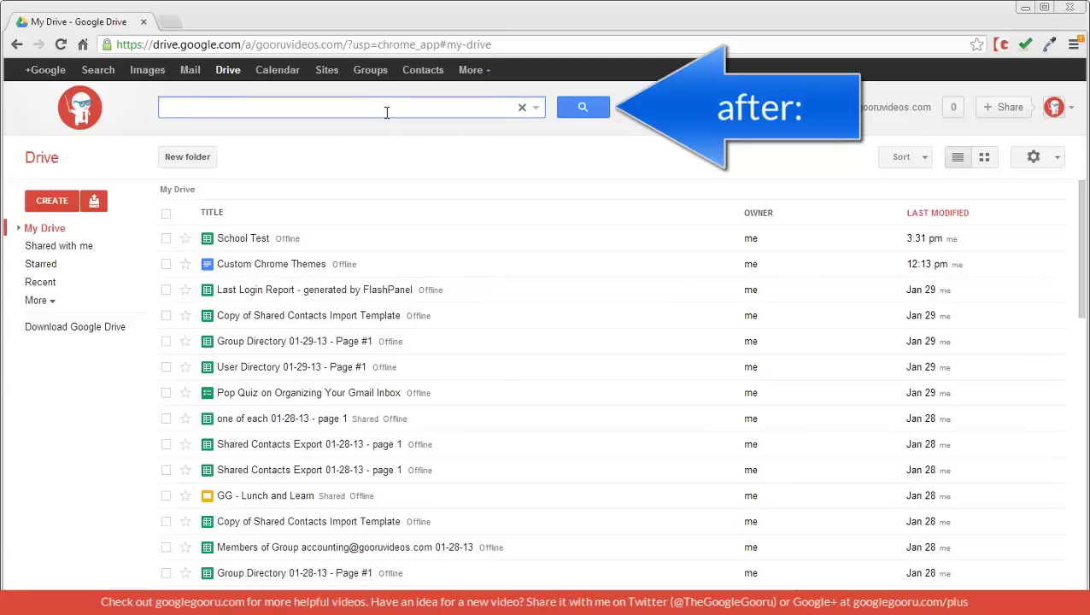
text(after:2013/01/25)
click(581, 107)
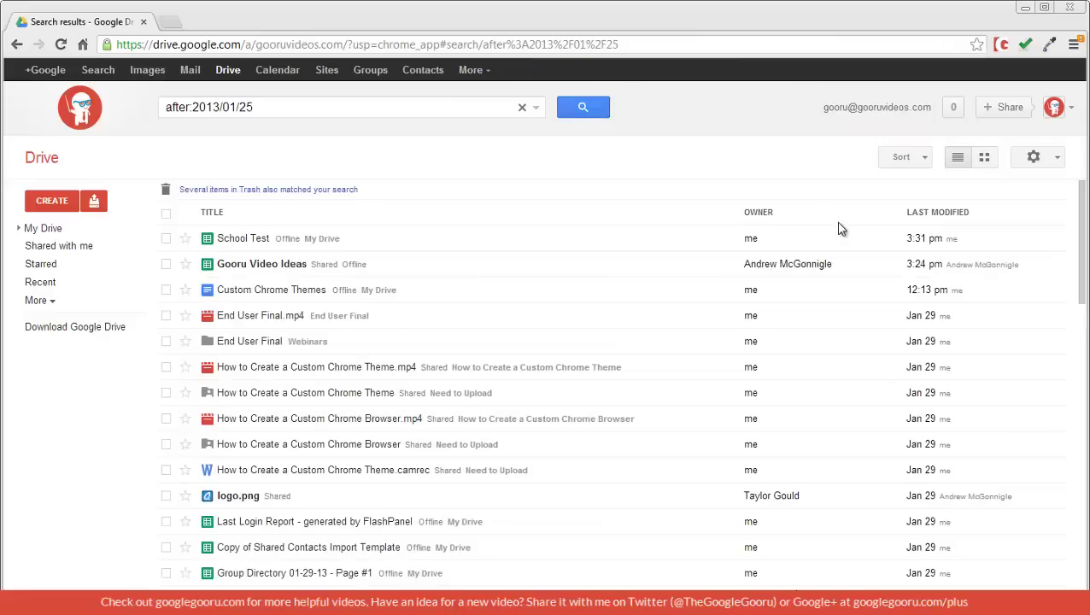
scroll(1064, 224, down, 6)
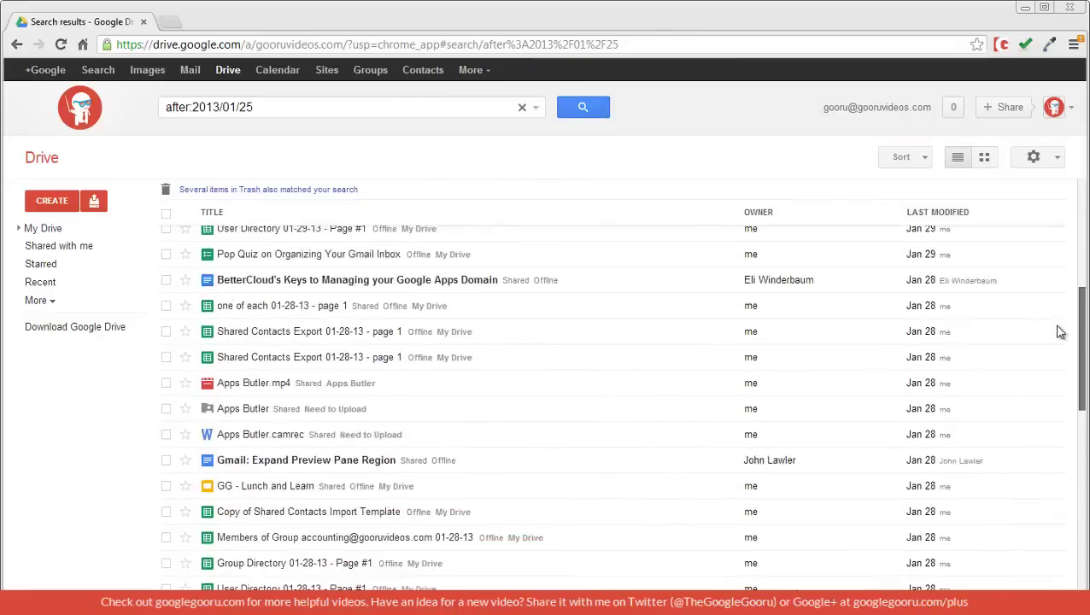
scroll(1057, 428, down, 10)
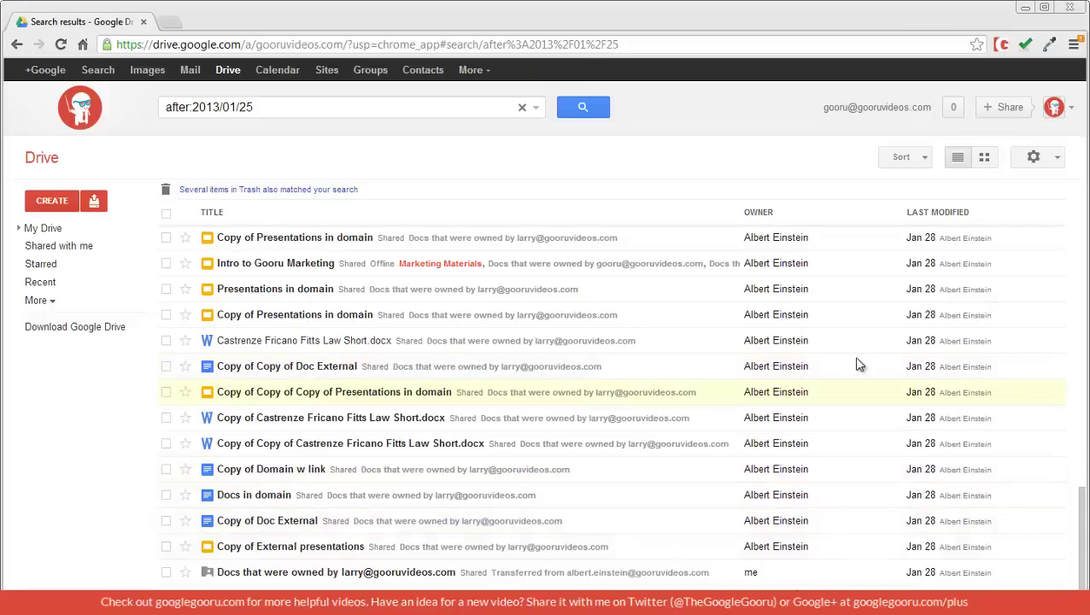
scroll(858, 365, up, 10)
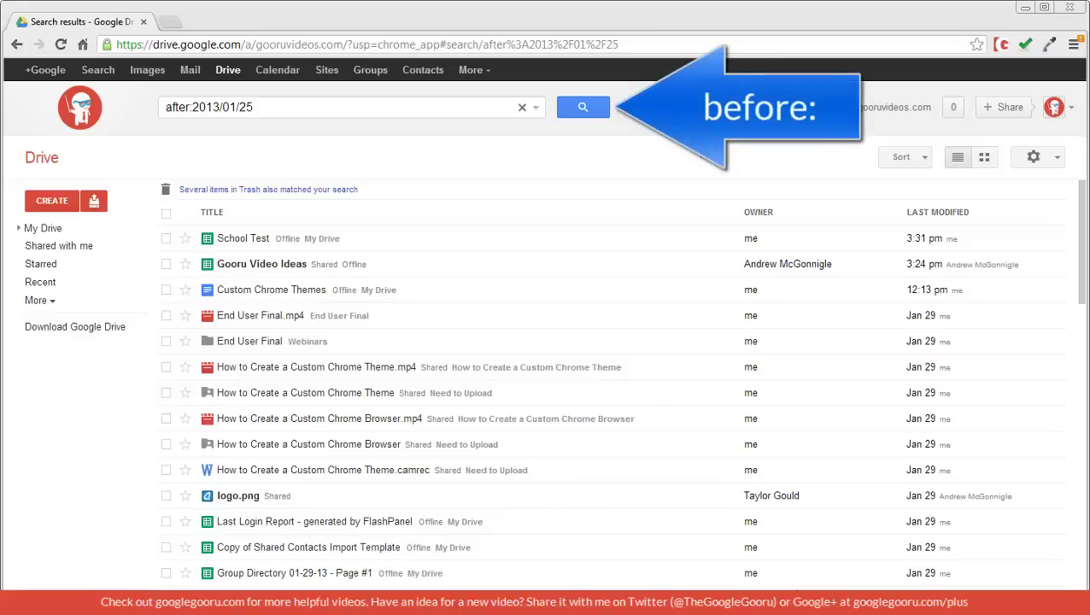
Replace the date query with before:2013/01/30 and run the search
click(240, 110)
key(ctrl+a)
text(before:2013/01/30)
click(606, 111)
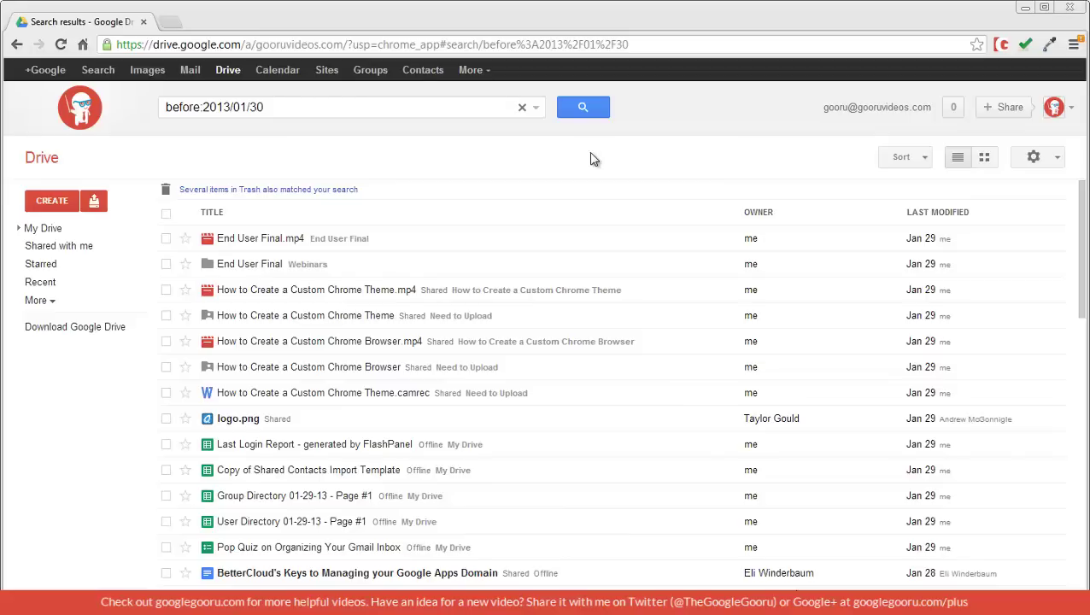
Replace the query with "after:2013/01/25 before:2013/01/30" and run the combined search
triple_click(210, 107)
text(after:2013/01/25 before:2013/01/30)
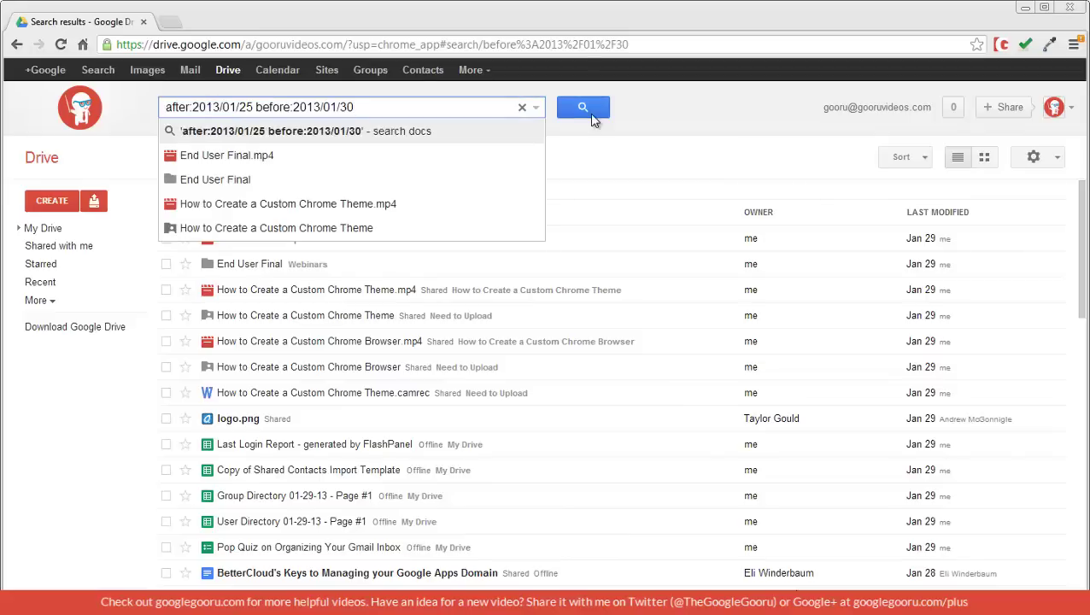
click(583, 108)
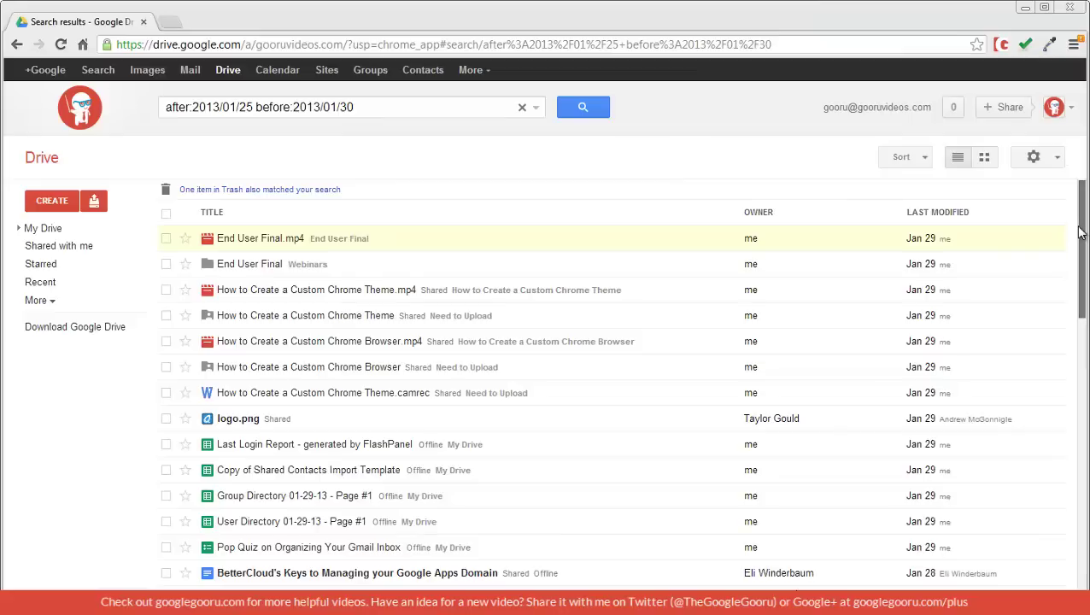
drag(1081, 232, 1075, 510)
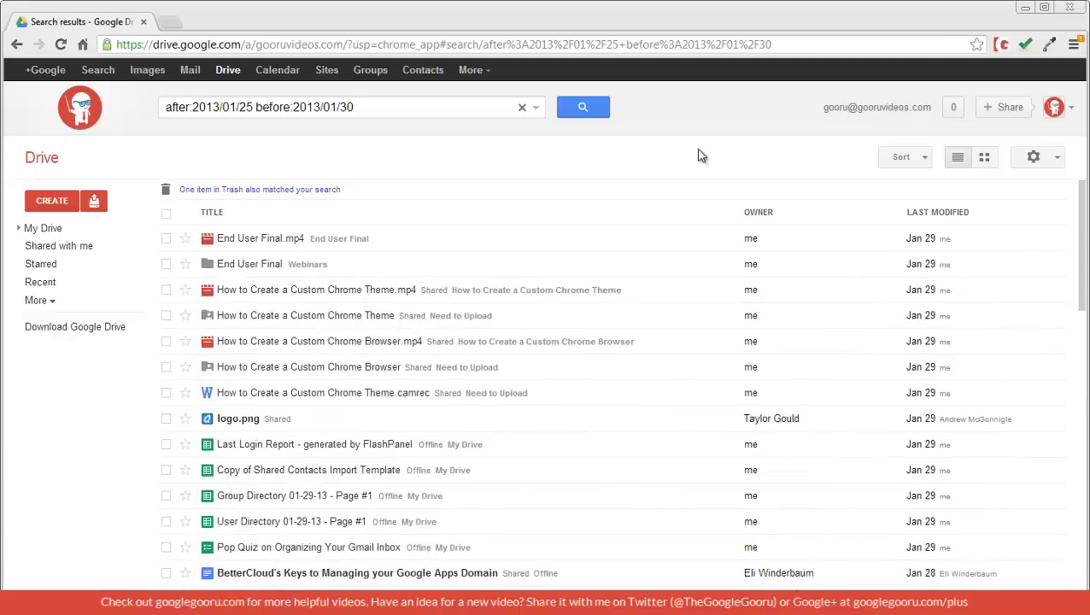